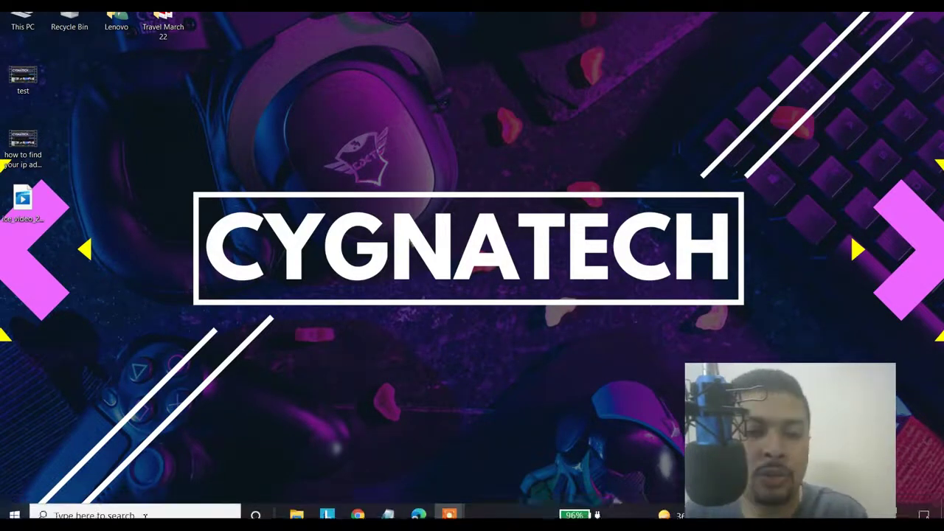
Open the taskbar search panel showing top apps and recent items
{"action": "left_click", "coordinate": [120, 506]}
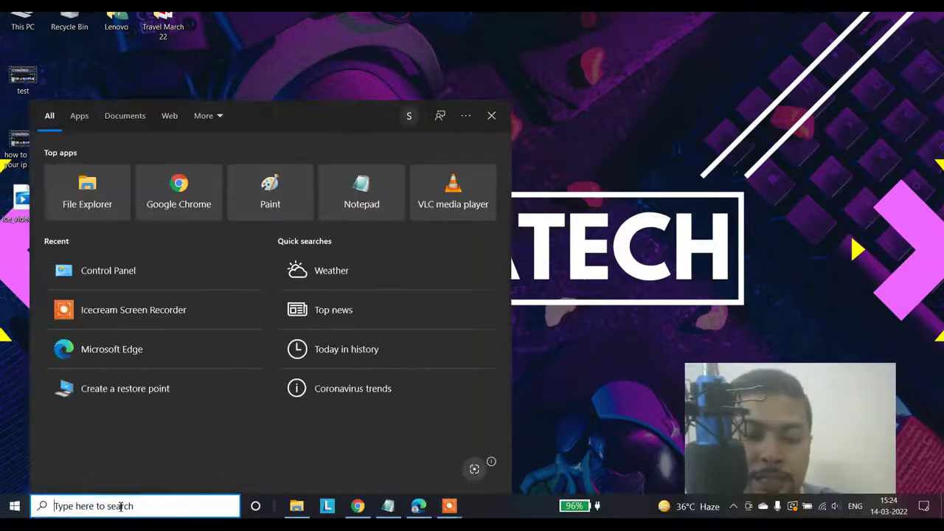
Search for 'control panel' and launch the Control Panel app
{"action": "type", "text": "control pa"}
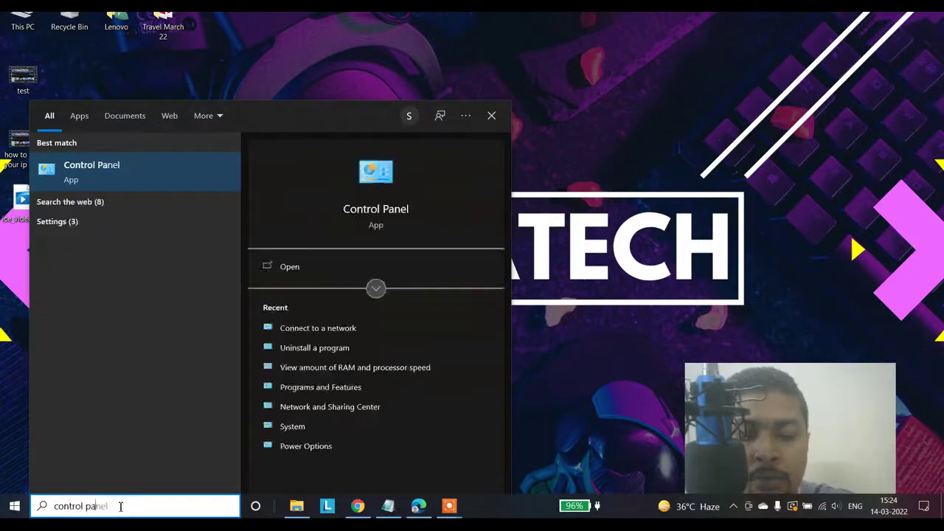
{"action": "type", "text": "nel"}
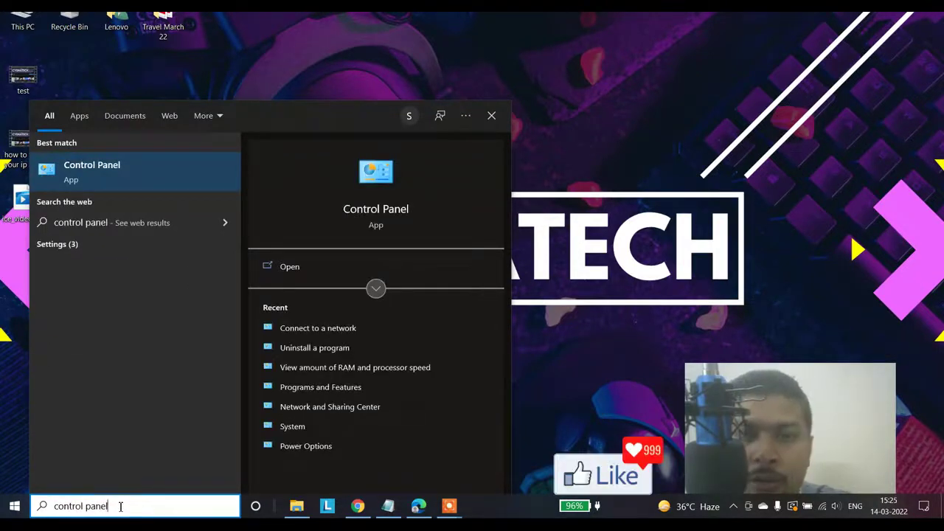
{"action": "key", "text": "Return"}
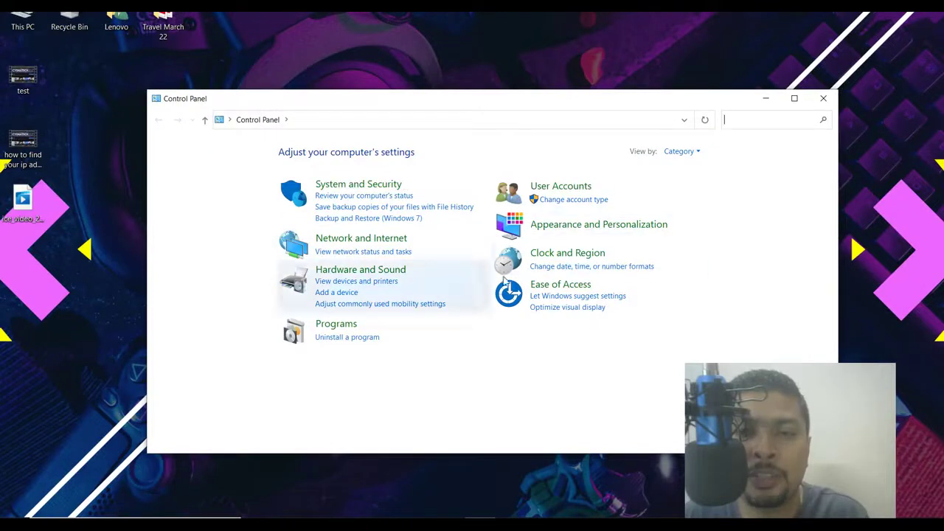
Go to Network and Internet and show the list of available Wi-Fi networks
{"action": "left_click", "coordinate": [356, 239]}
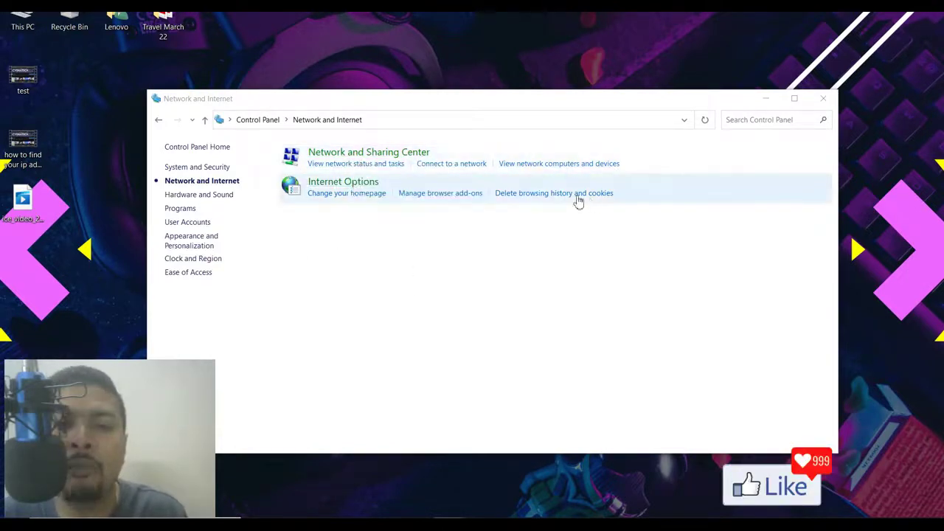
{"action": "left_click", "coordinate": [453, 165]}
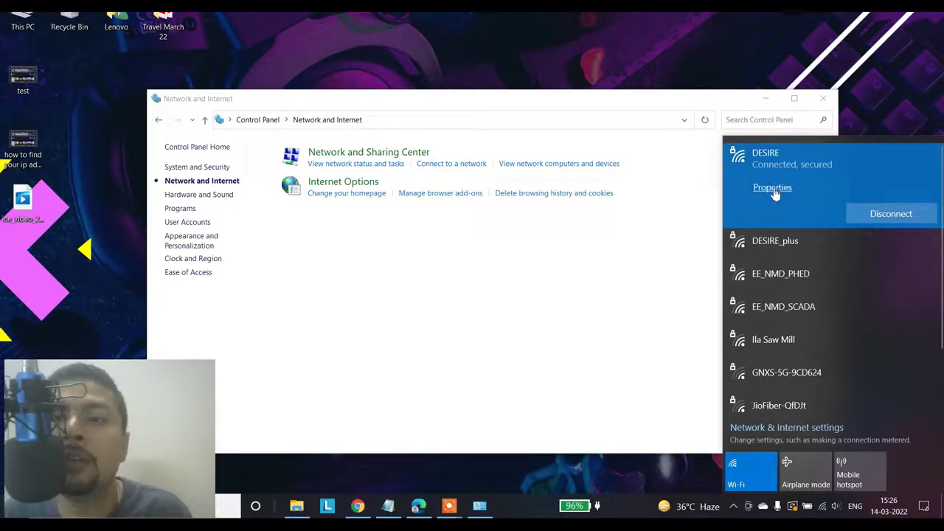
Open the properties page of the connected DESIRE Wi-Fi network
{"action": "left_click", "coordinate": [773, 187]}
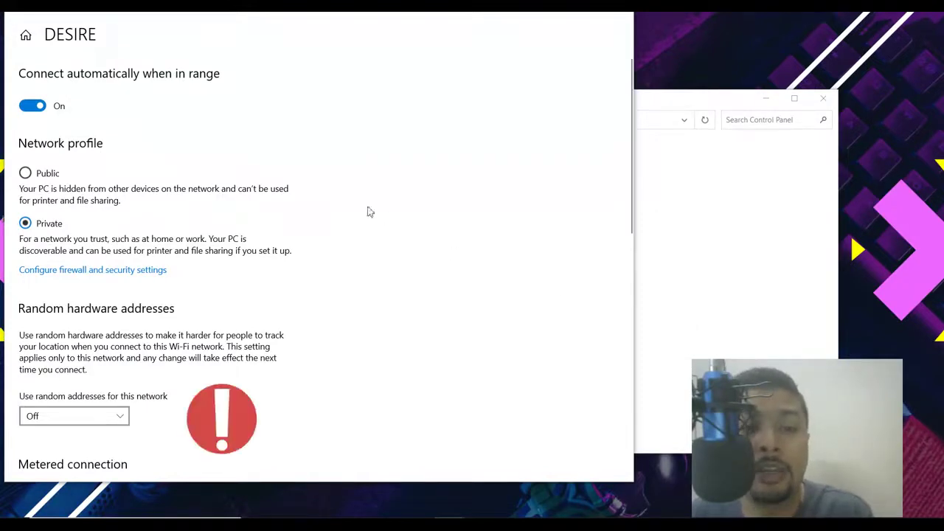
Scroll the DESIRE properties page down to the Properties section showing the Physical address
{"action": "scroll", "coordinate": [329, 213], "scroll_direction": "down", "scroll_amount": 4}
{"action": "scroll", "coordinate": [329, 213], "scroll_direction": "down", "scroll_amount": 4}
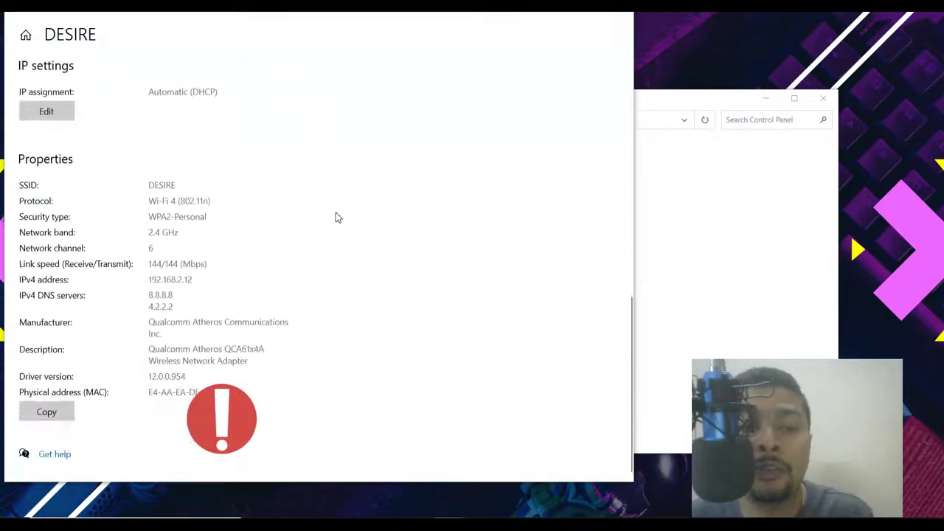